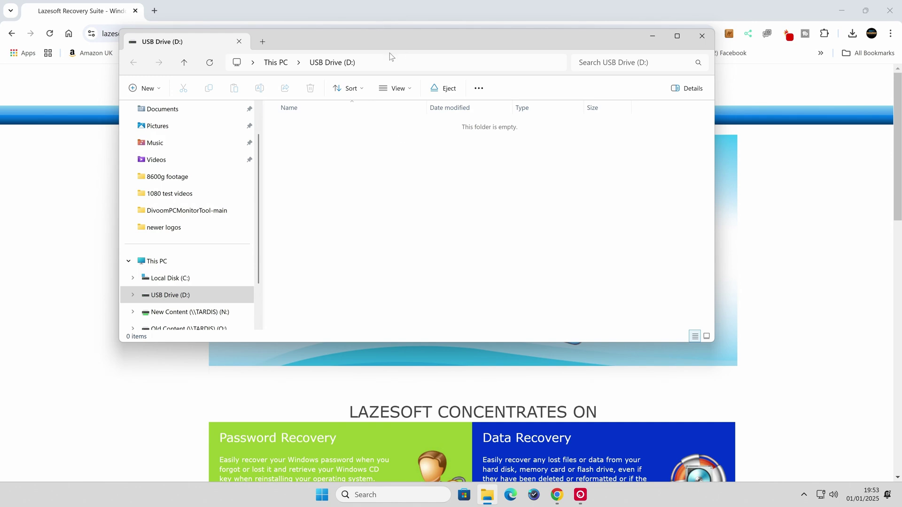
# Close the empty USB Drive (D:) File Explorer window to reveal the Lazesoft homepage.
pyautogui.moveTo(373, 42); pyautogui.dragTo(378, 74)
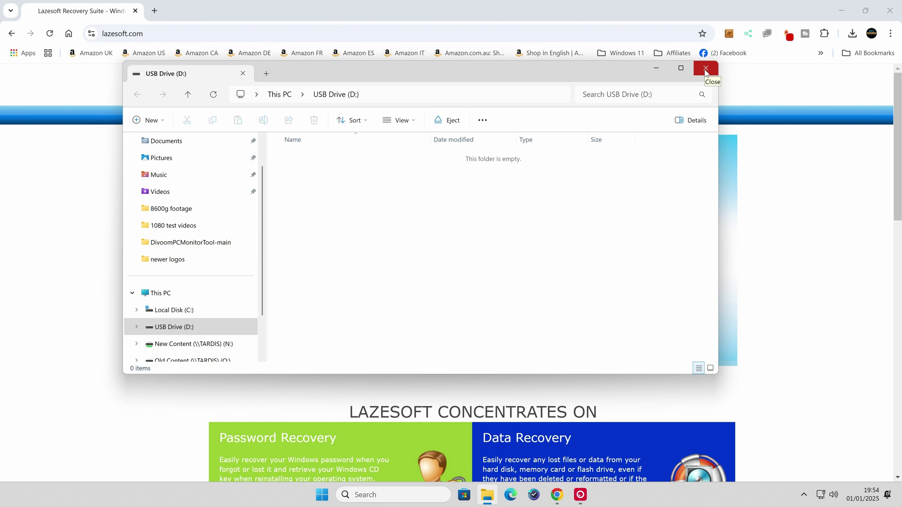
pyautogui.click(705, 71)
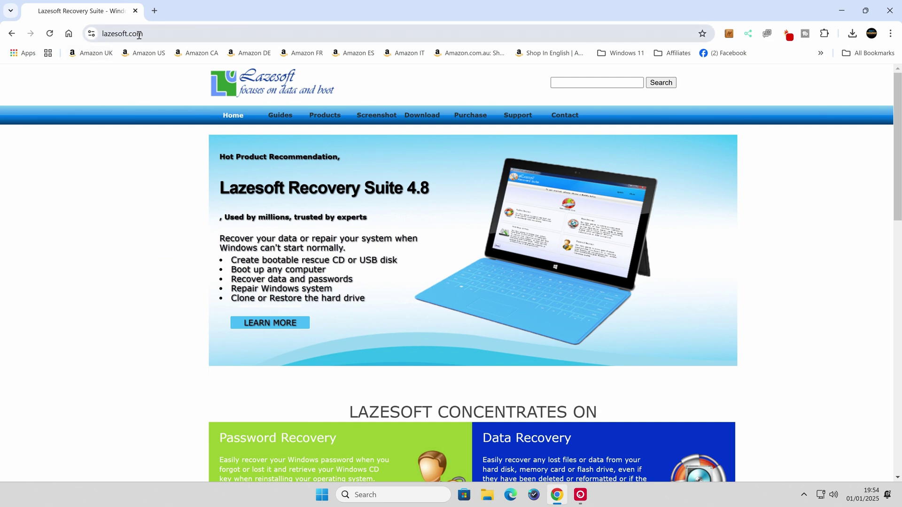
# Download the free Home Edition installer lsrshsetup.exe to the Desktop, then minimize Chrome.
pyautogui.moveTo(324, 122)
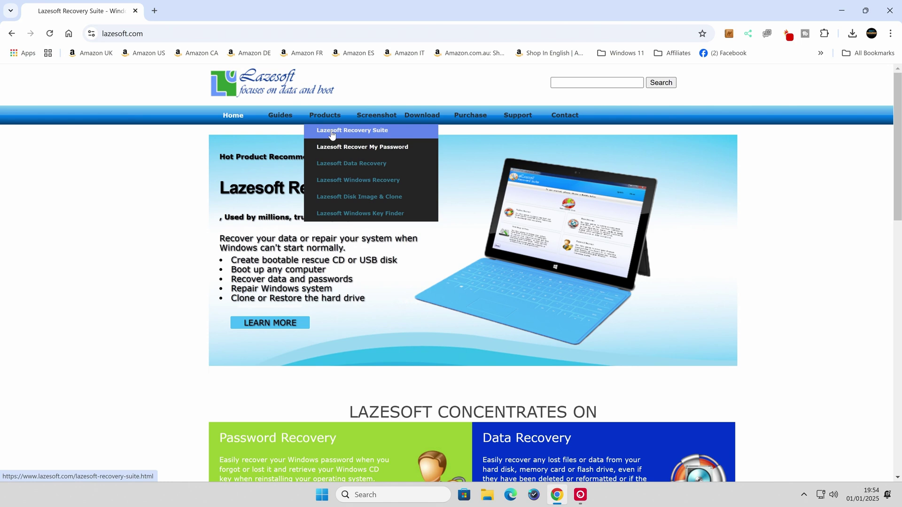
pyautogui.click(332, 133)
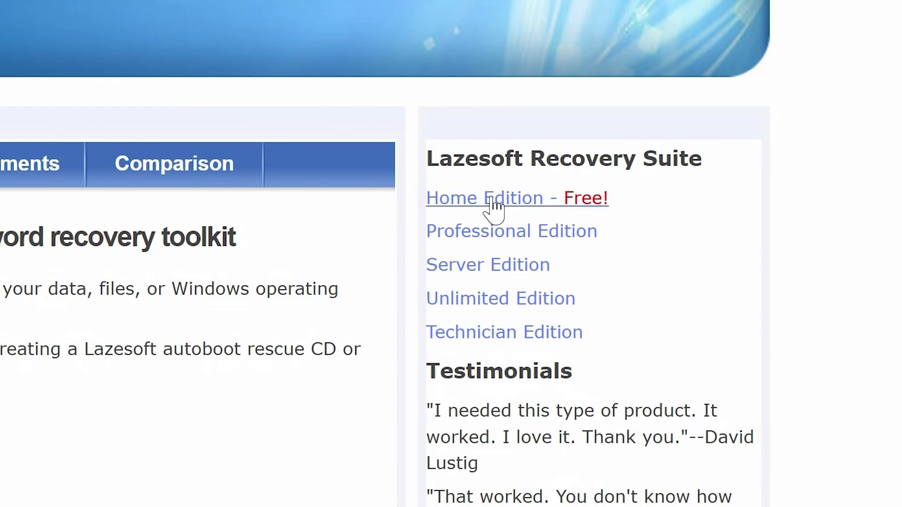
pyautogui.click(493, 207)
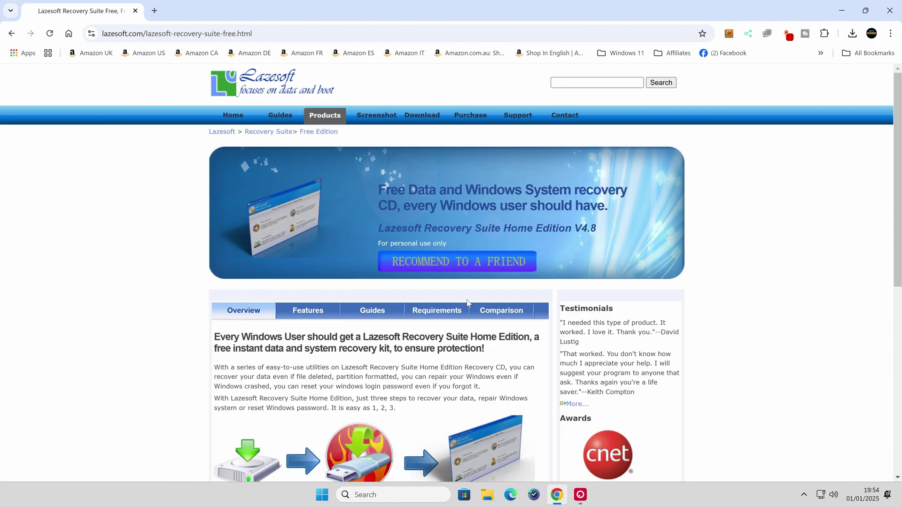
pyautogui.scroll(-3, 467, 303)
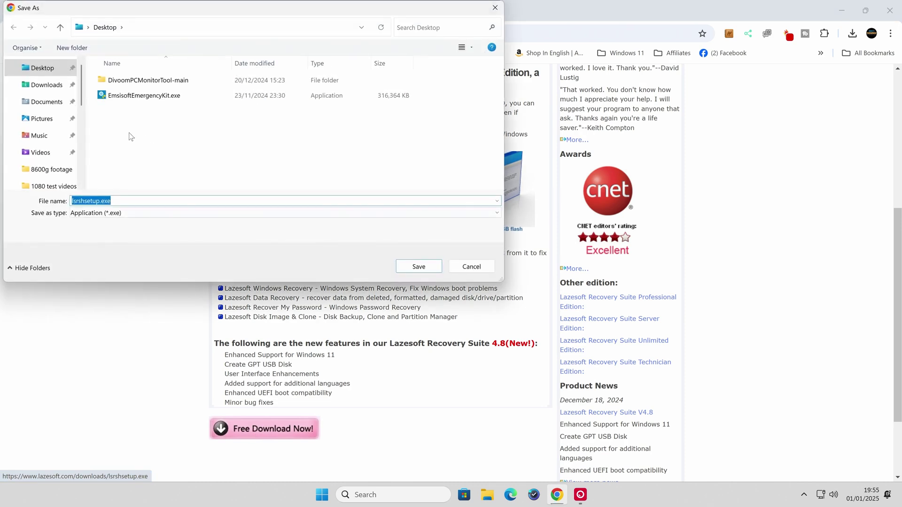
pyautogui.click(426, 269)
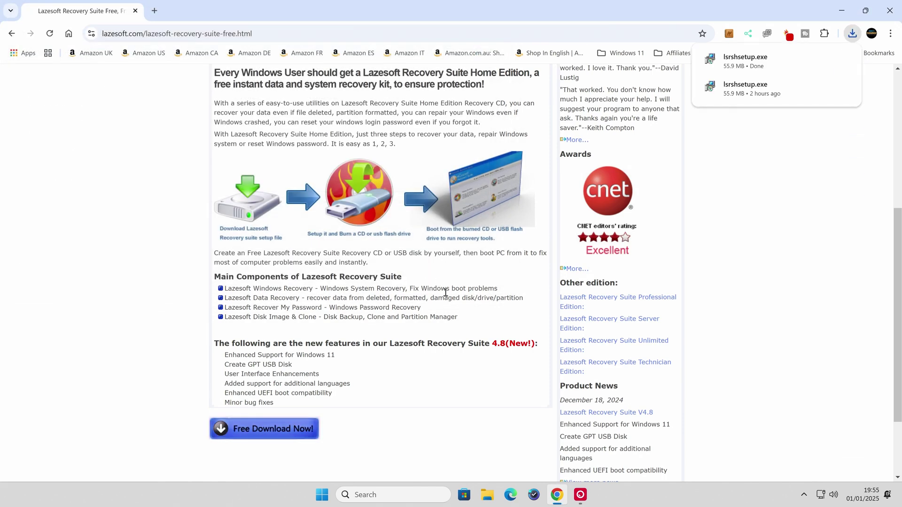
pyautogui.click(841, 10)
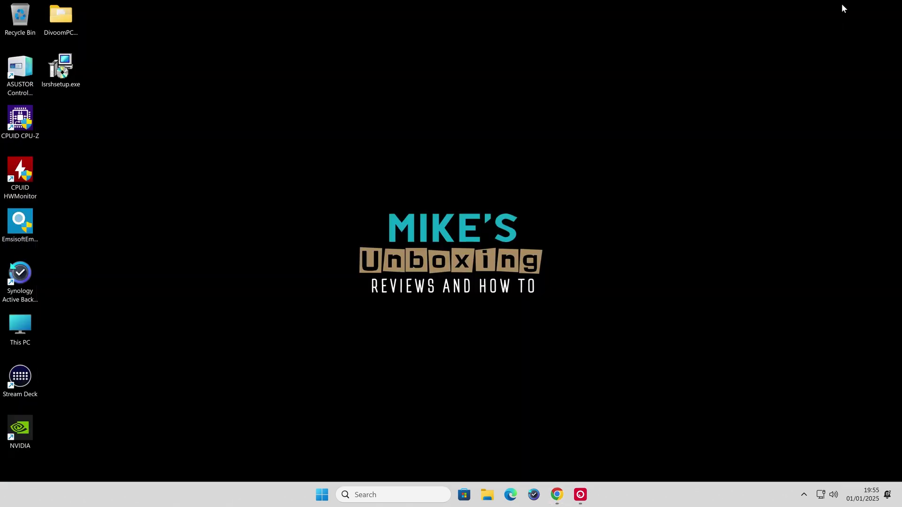
# Install Lazesoft Recovery Suite 4.8 Home in English with default folders, then launch it.
pyautogui.doubleClick(61, 70)
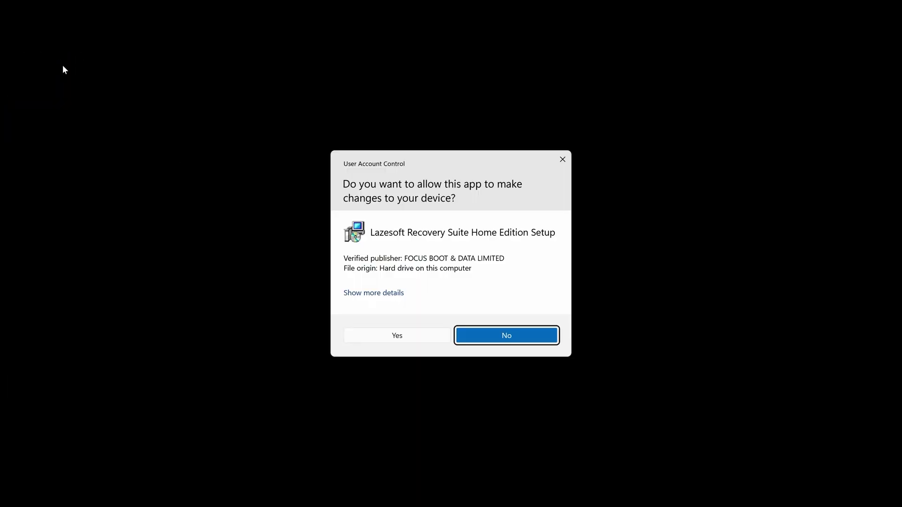
pyautogui.click(400, 337)
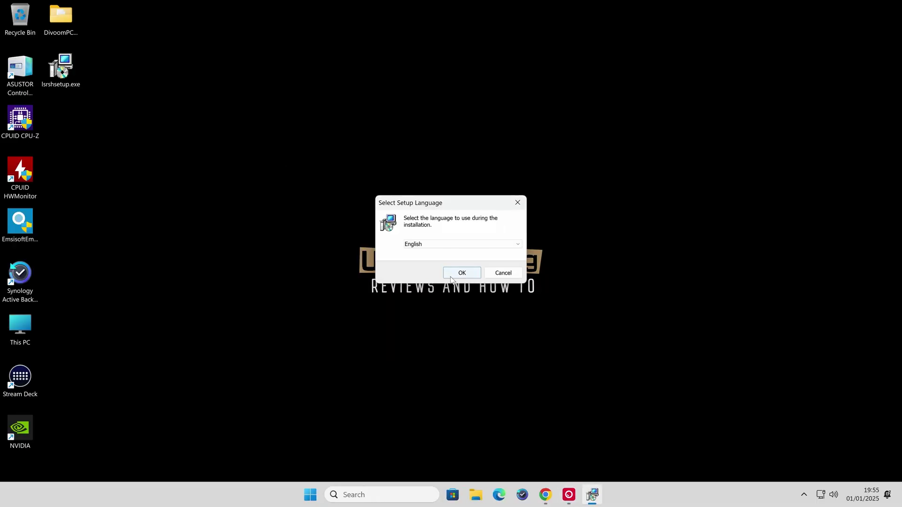
pyautogui.click(452, 275)
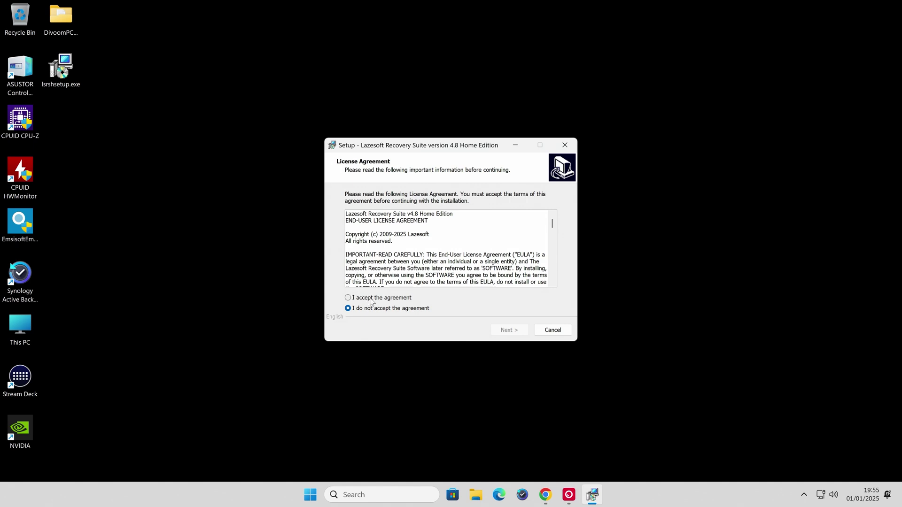
pyautogui.click(370, 300)
pyautogui.click(509, 330)
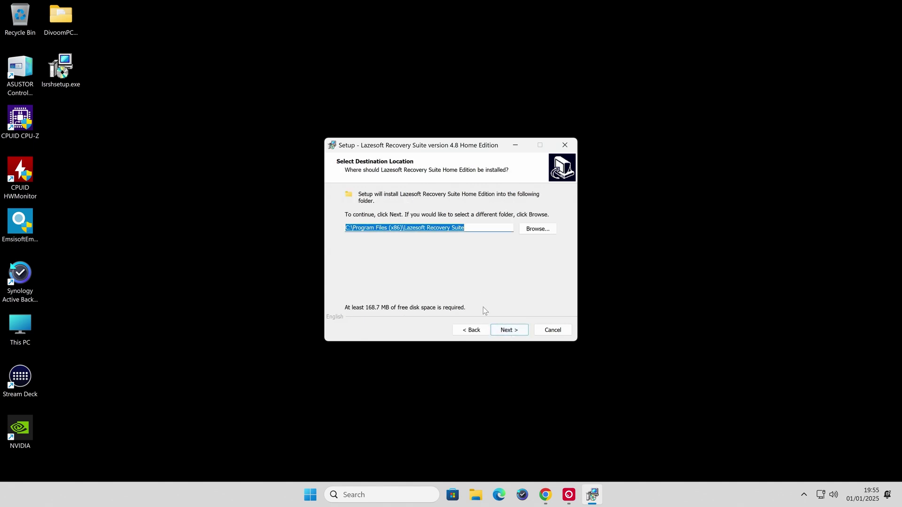
pyautogui.click(499, 330)
pyautogui.click(504, 332)
pyautogui.click(503, 331)
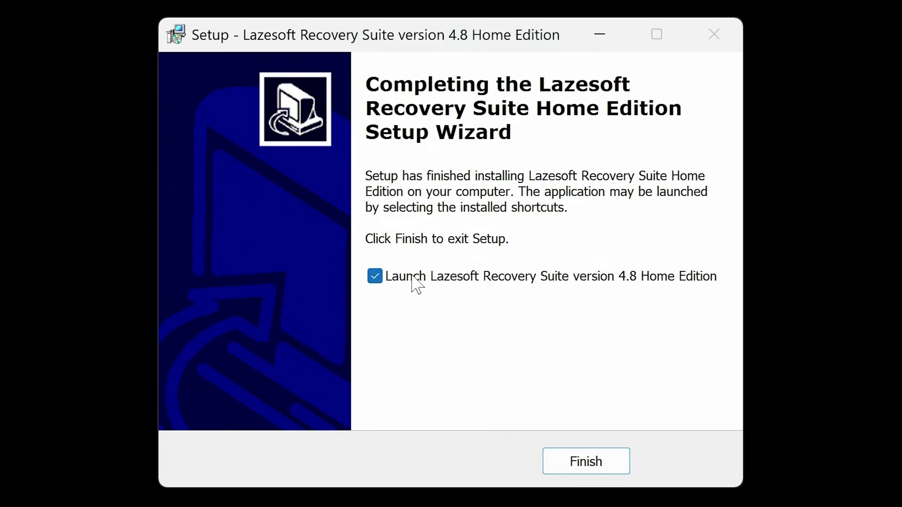
pyautogui.click(375, 276)
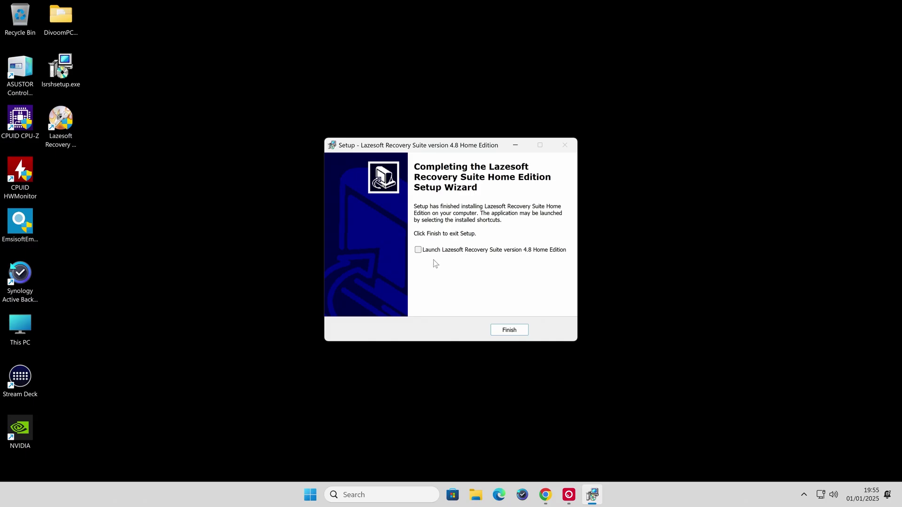
pyautogui.click(509, 330)
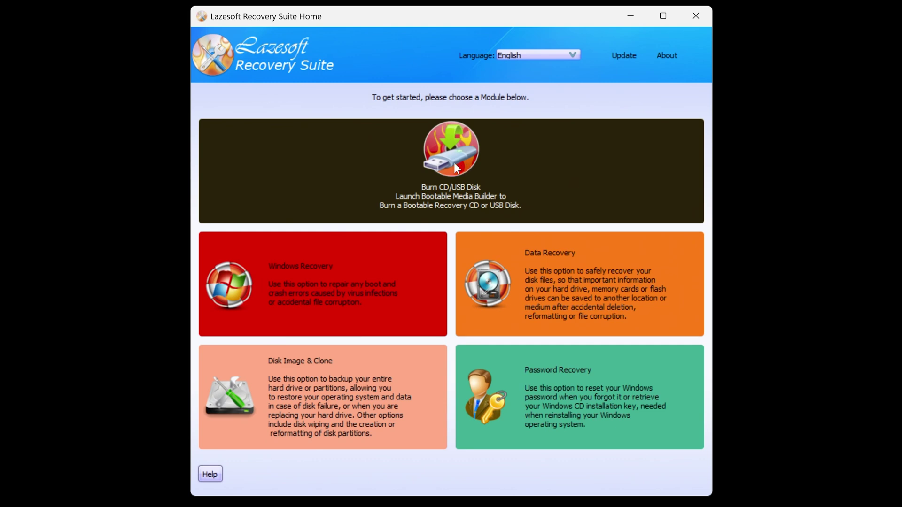
# Start the bootable media builder targeting Windows 11.
pyautogui.click(453, 163)
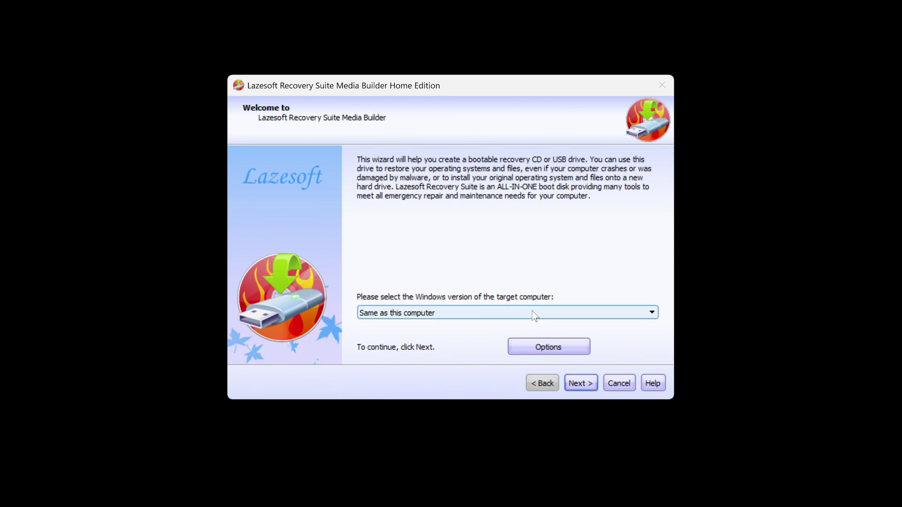
pyautogui.click(577, 317)
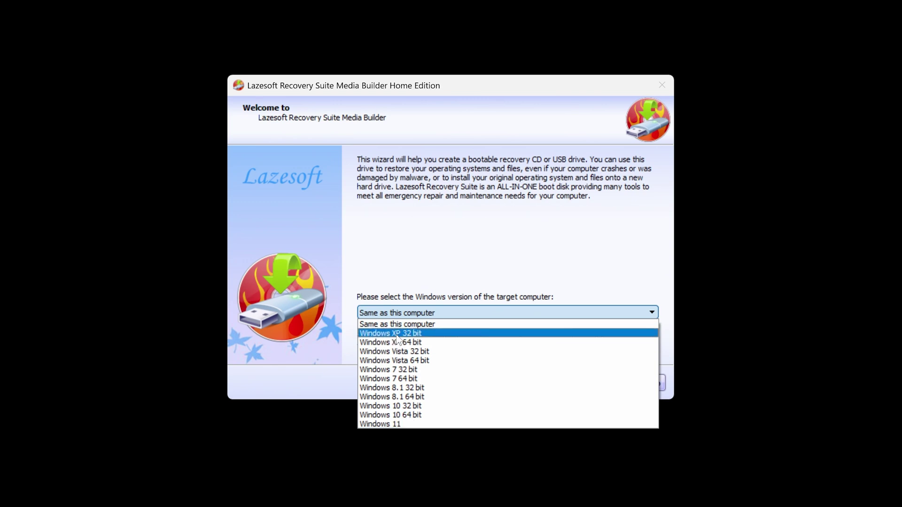
pyautogui.click(401, 424)
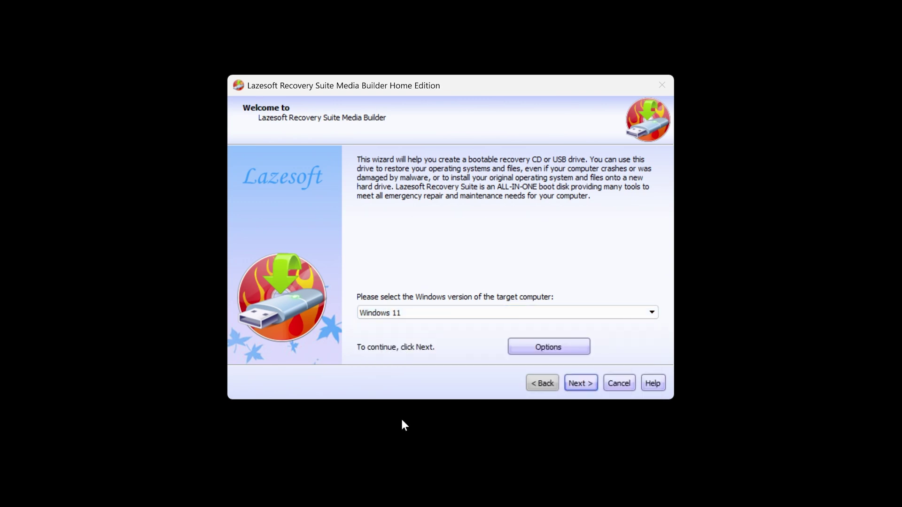
# Review the WinPE driver and USB boot disk options, keep FAT32, and advance to media selection.
pyautogui.click(530, 347)
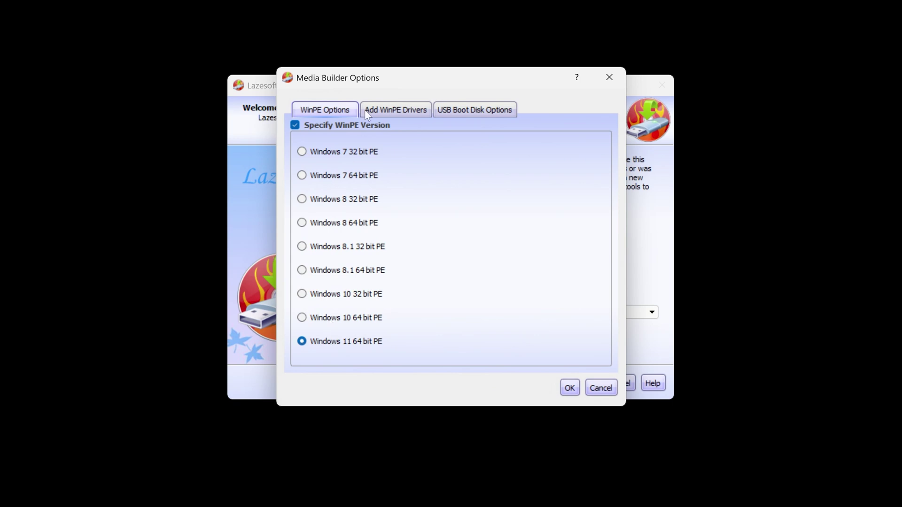
pyautogui.click(380, 111)
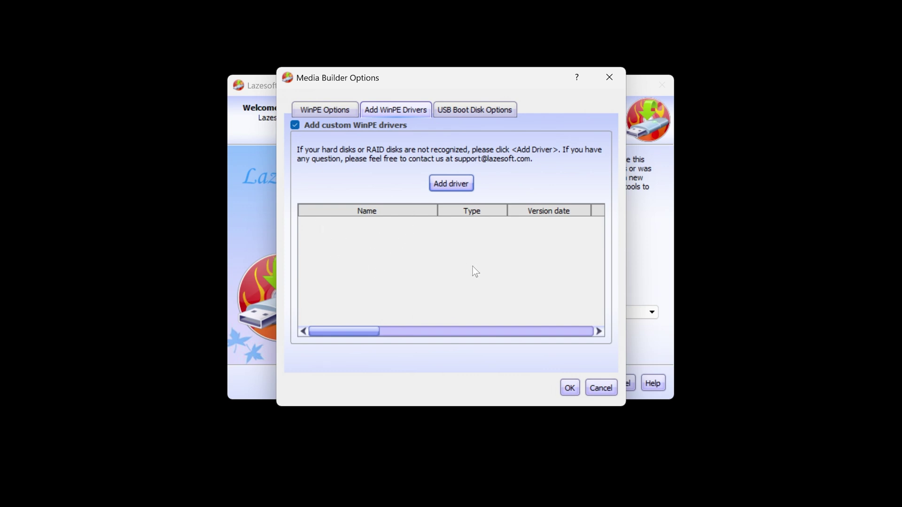
pyautogui.click(466, 108)
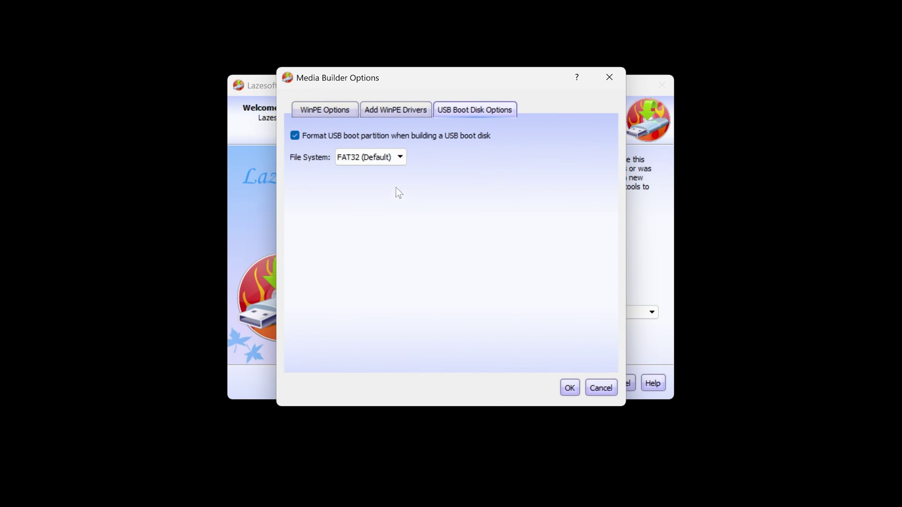
pyautogui.click(391, 158)
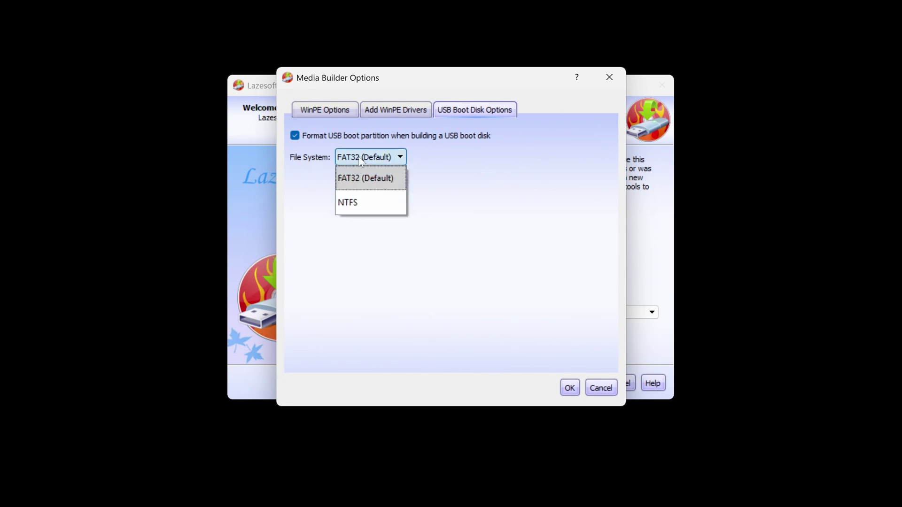
pyautogui.click(362, 178)
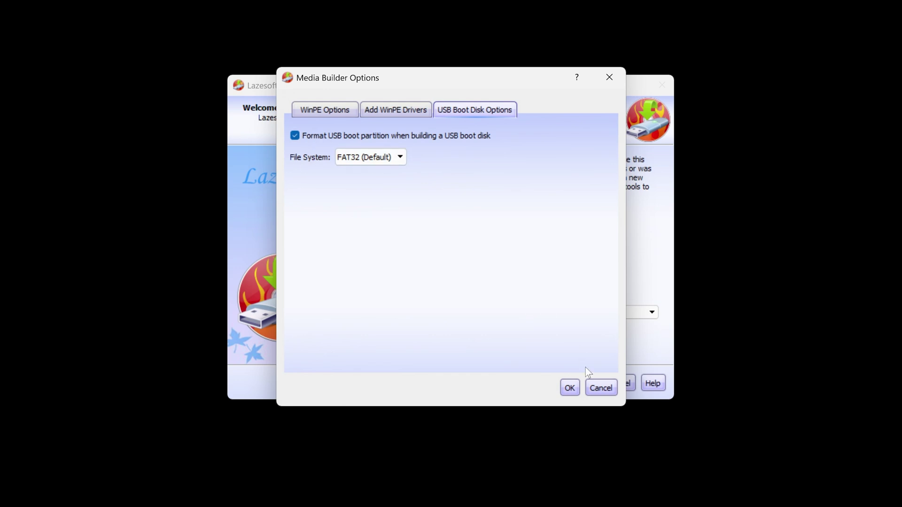
pyautogui.click(567, 392)
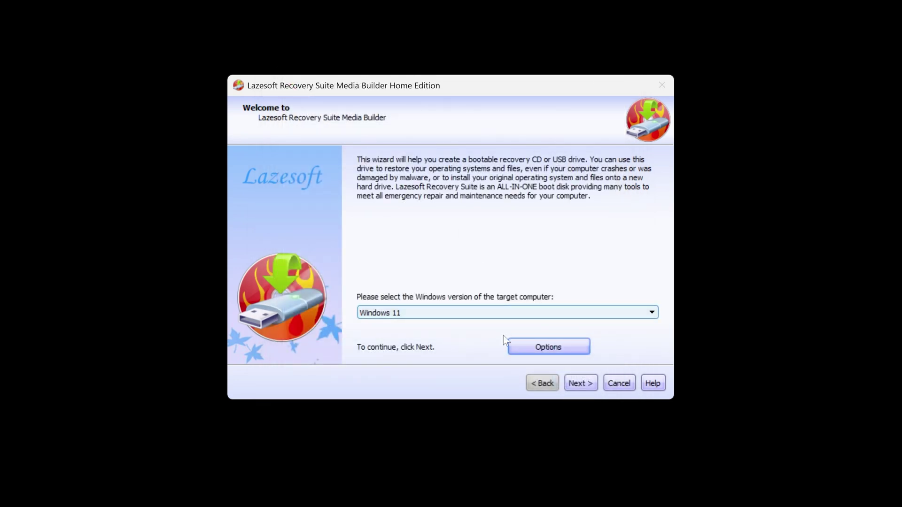
pyautogui.click(586, 383)
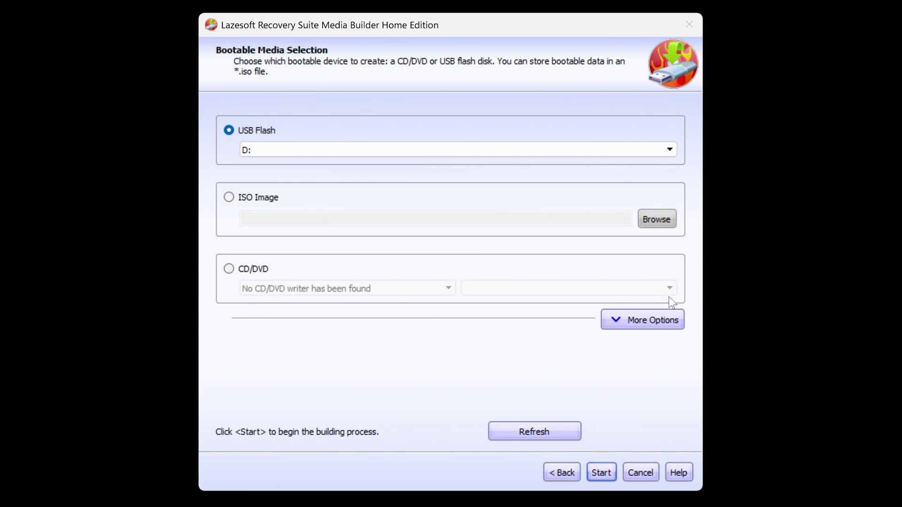
# Choose USB flash drive D: as the bootable media target.
pyautogui.click(642, 320)
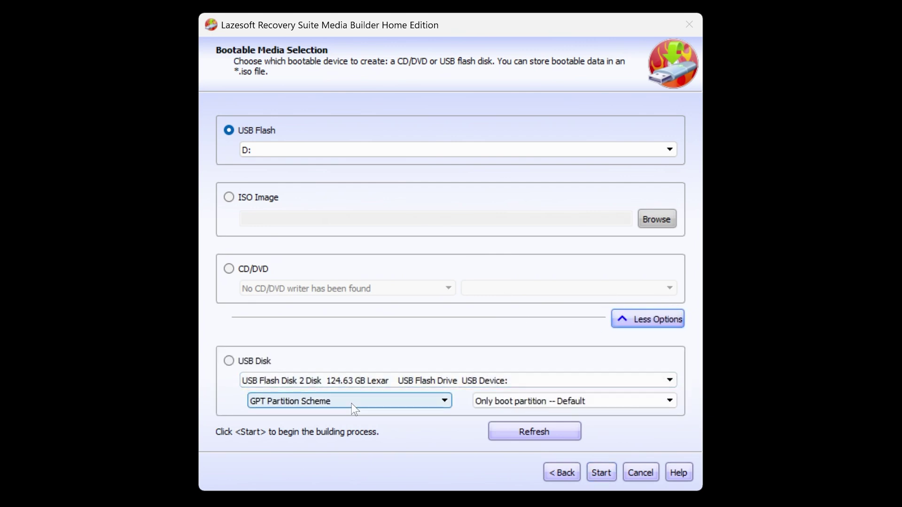
pyautogui.click(344, 152)
pyautogui.click(347, 152)
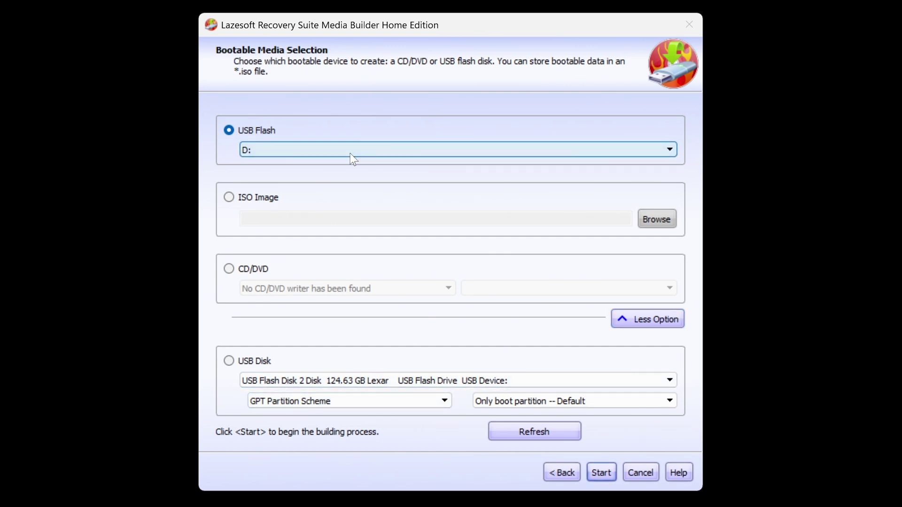
# Build the recovery USB disk, agreeing to format it, then close the wizard and suite.
pyautogui.click(601, 473)
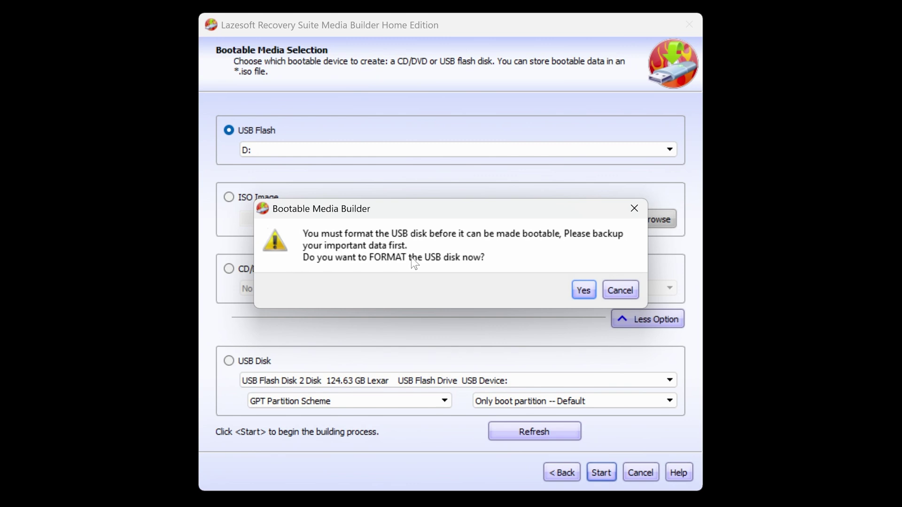
pyautogui.click(582, 291)
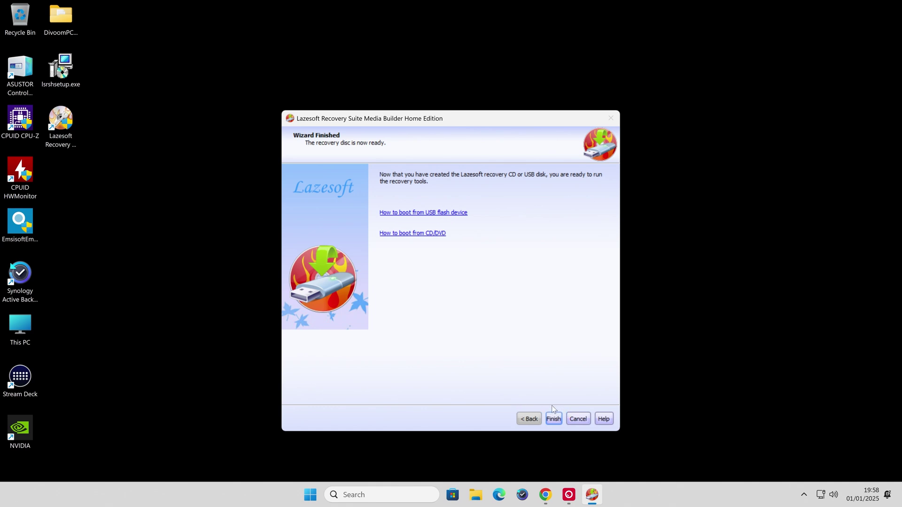
pyautogui.click(554, 420)
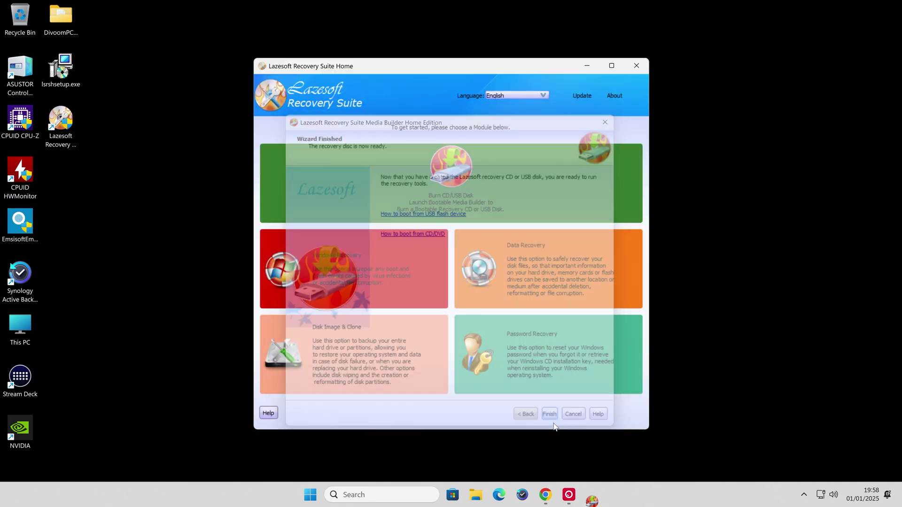
pyautogui.click(636, 66)
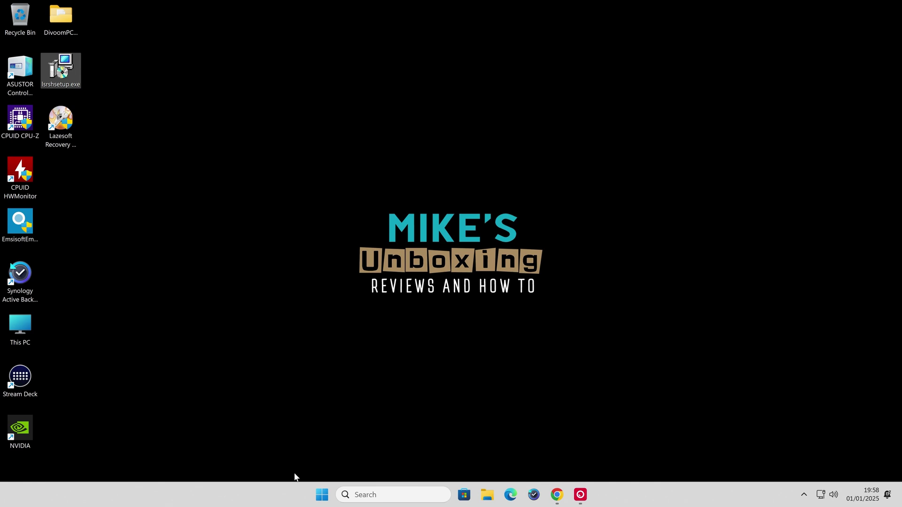
# Restart the PC and boot from the UEFI SanDisk USB into Lazesoft Live CD.
pyautogui.click(316, 497)
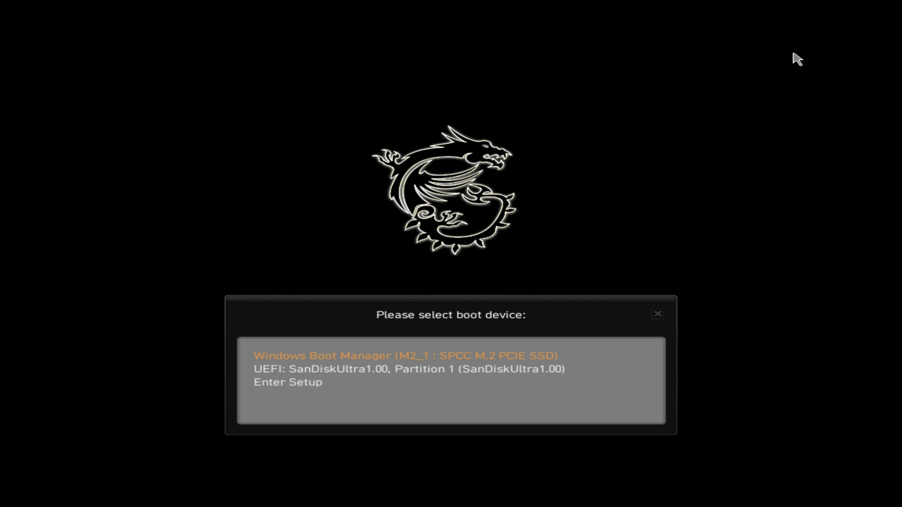
pyautogui.press('Down')
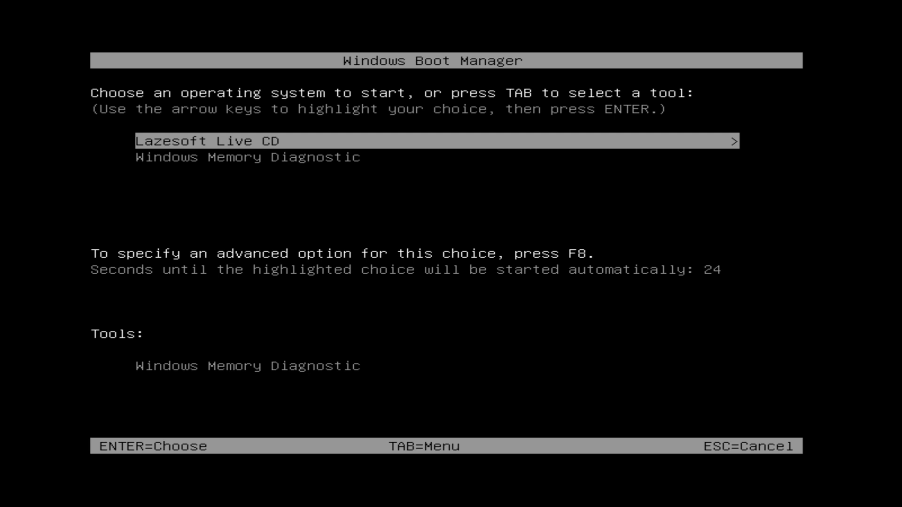
pyautogui.press('Up')
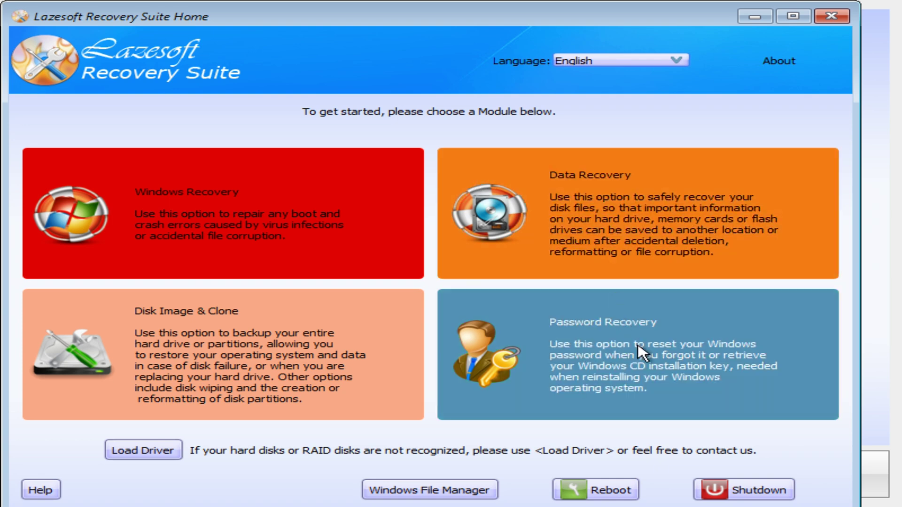
# Launch the Password Recovery module to open the Reset Windows Password Wizard.
pyautogui.click(663, 383)
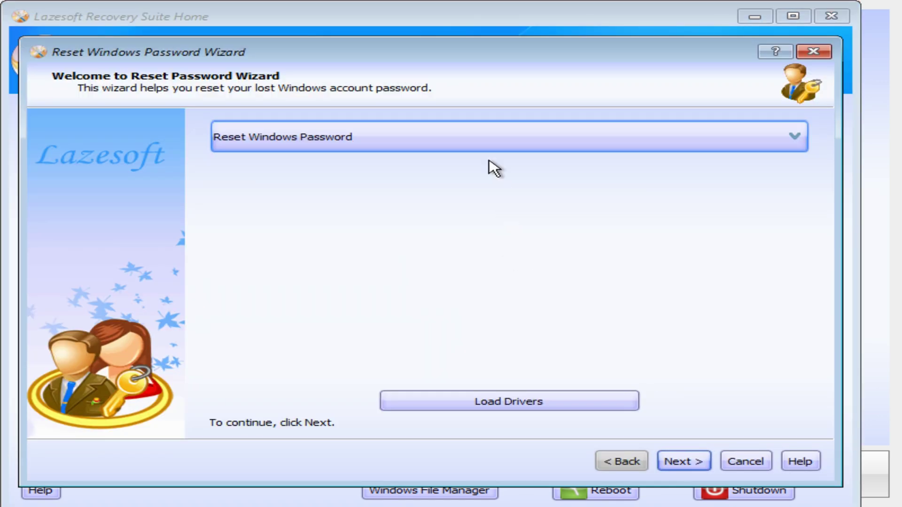
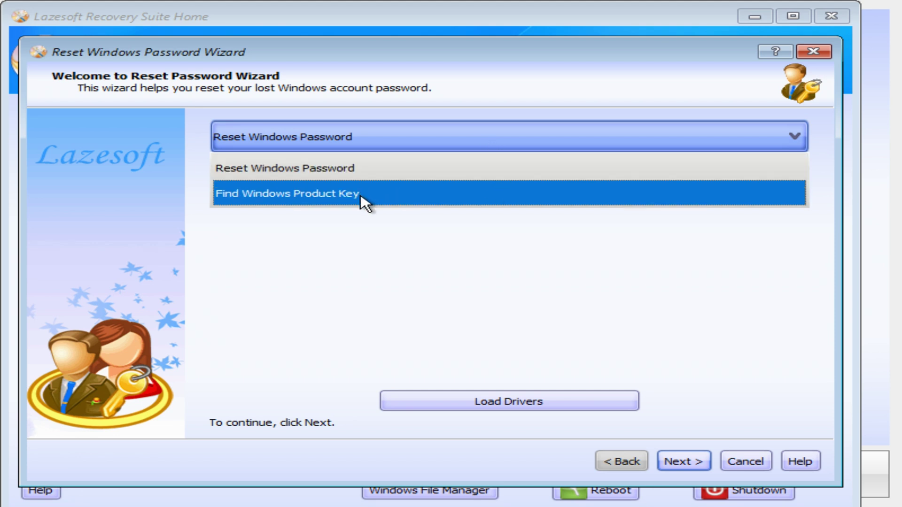
# Select Find Windows Product Key in the Reset Windows Password Wizard's mode dropdown.
pyautogui.click(362, 202)
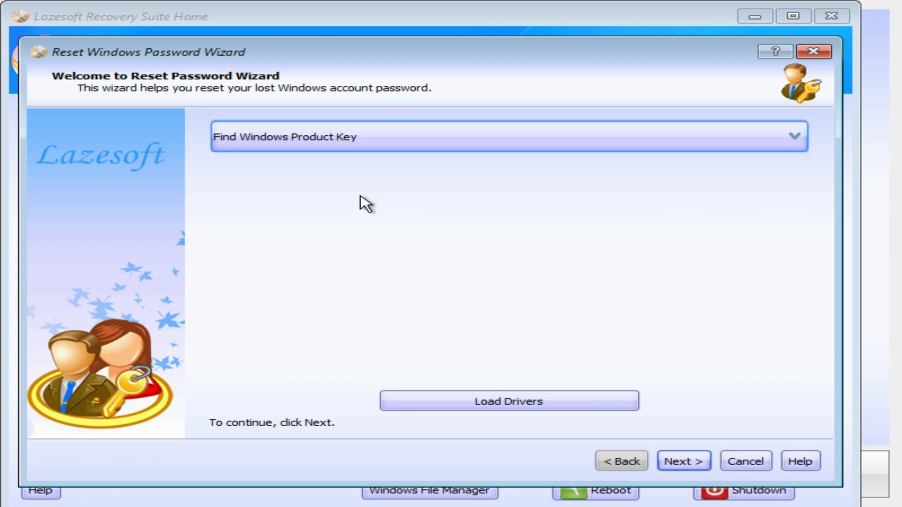
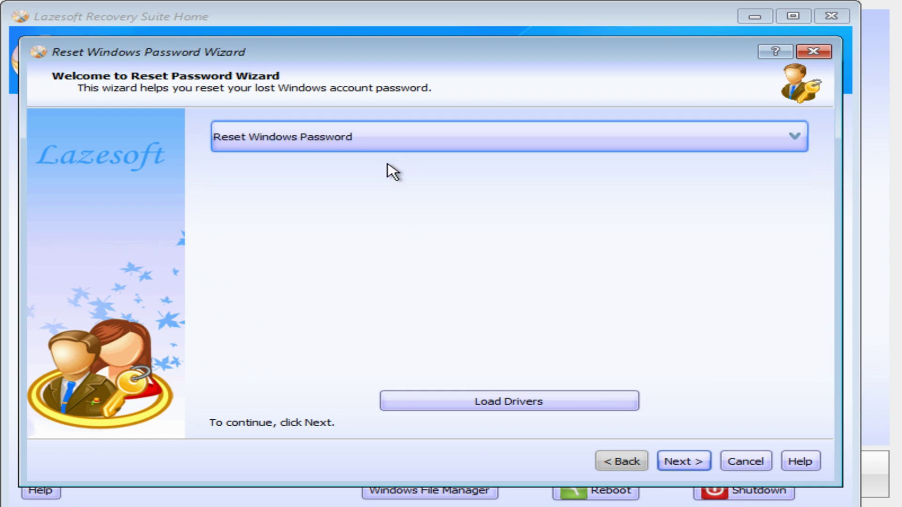
# Continue the password wizard and list Windows installations, showing Microsoft Windows 11 x64 Edition -- Volume 1.
pyautogui.click(686, 463)
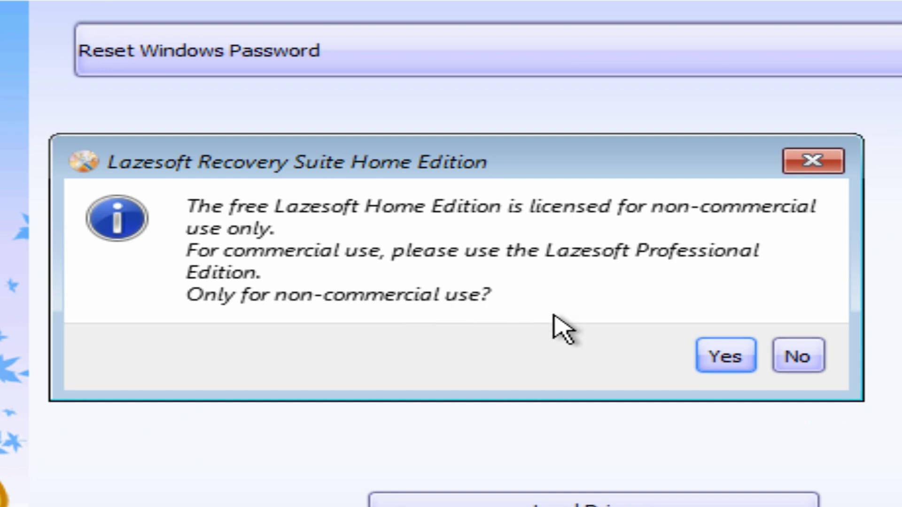
pyautogui.click(725, 357)
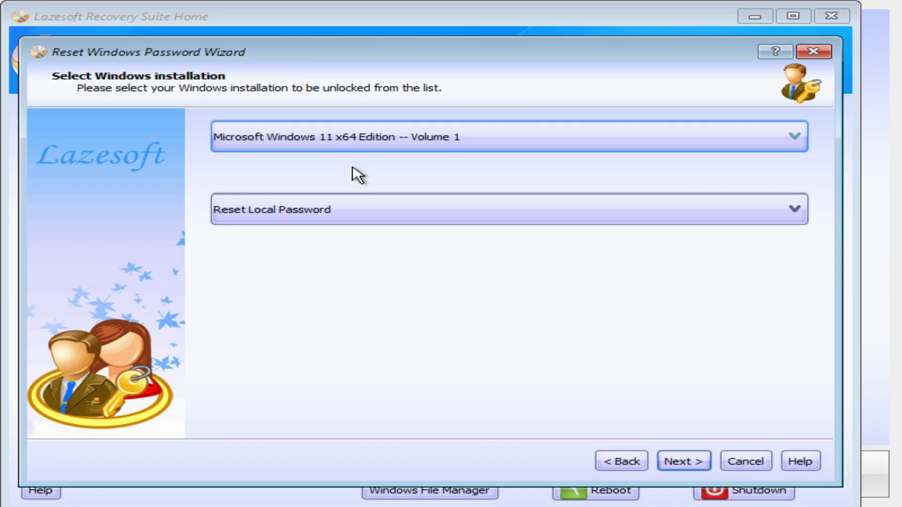